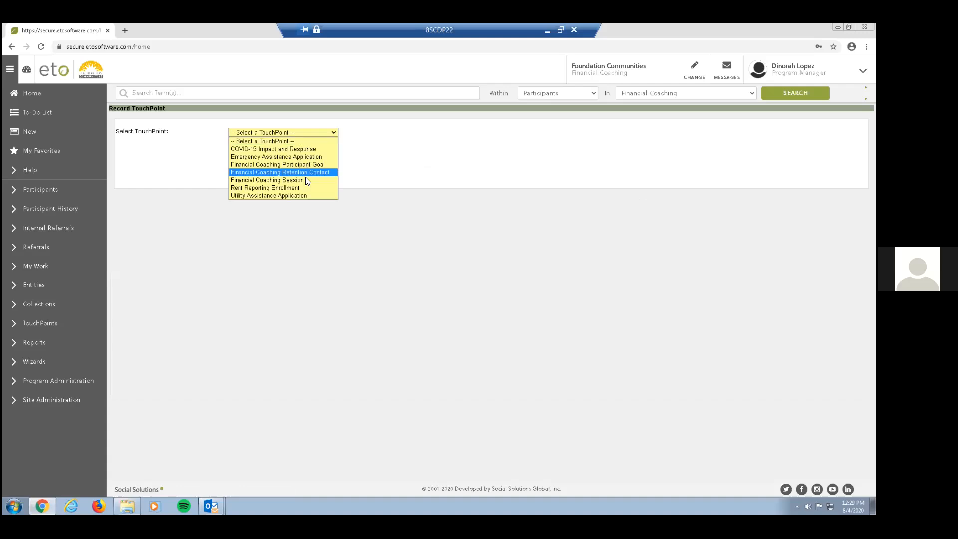
Start a Financial Coaching Participant Goal TouchPoint and enter "Establishing Savings Fund" as its identifier.
click(307, 165)
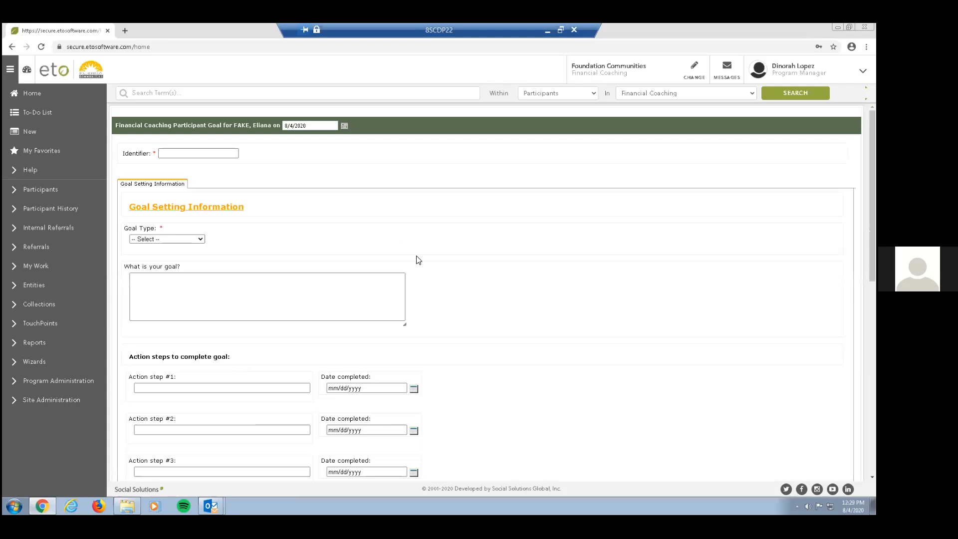
click(206, 153)
click(206, 153)
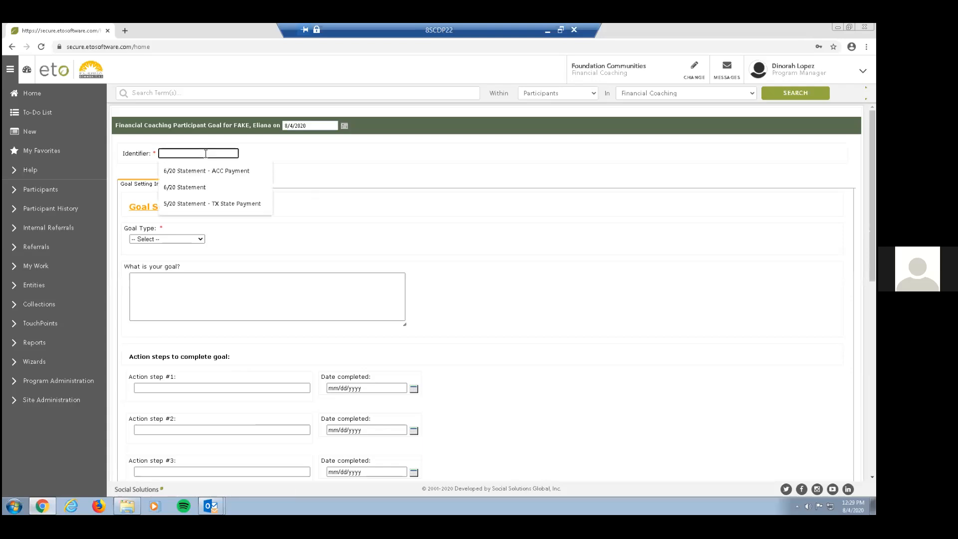
text(Establig)
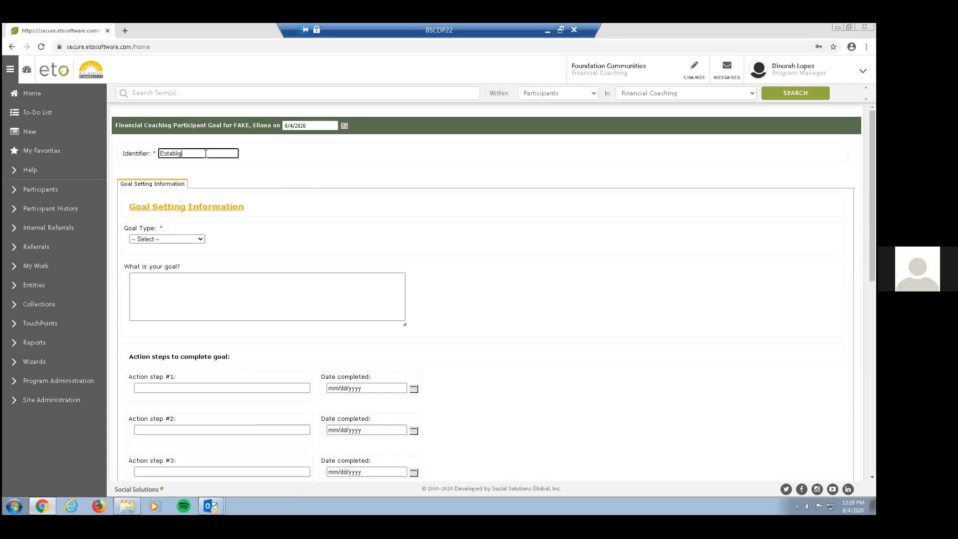
key(BackSpace)
text(shing Savings A)
key(BackSpace)
text(FUnd)
key(BackSpace)
key(BackSpace)
text(und)
Set the goal type to Increase savings and enter the goal "Client wants to have establish savings account just in case of an emergency.".
click(165, 239)
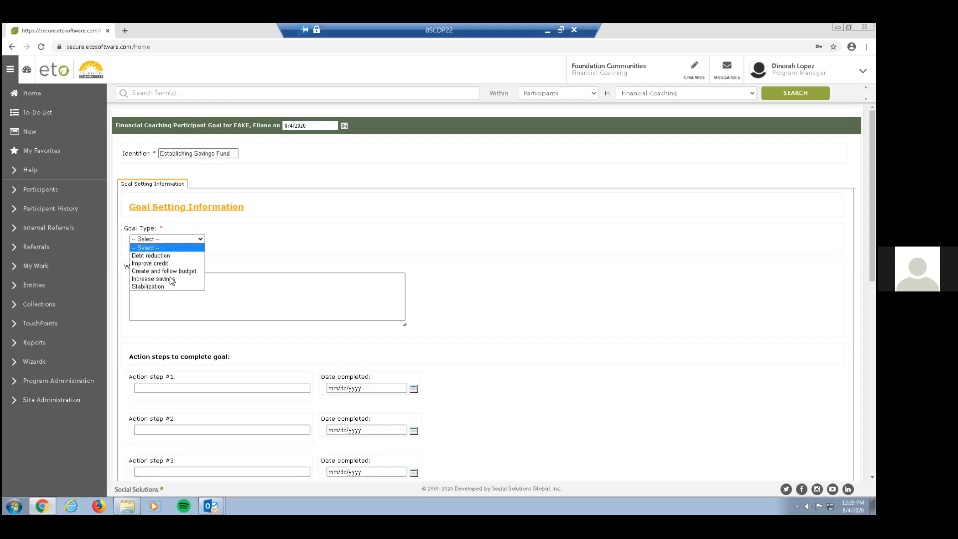
click(170, 279)
click(181, 279)
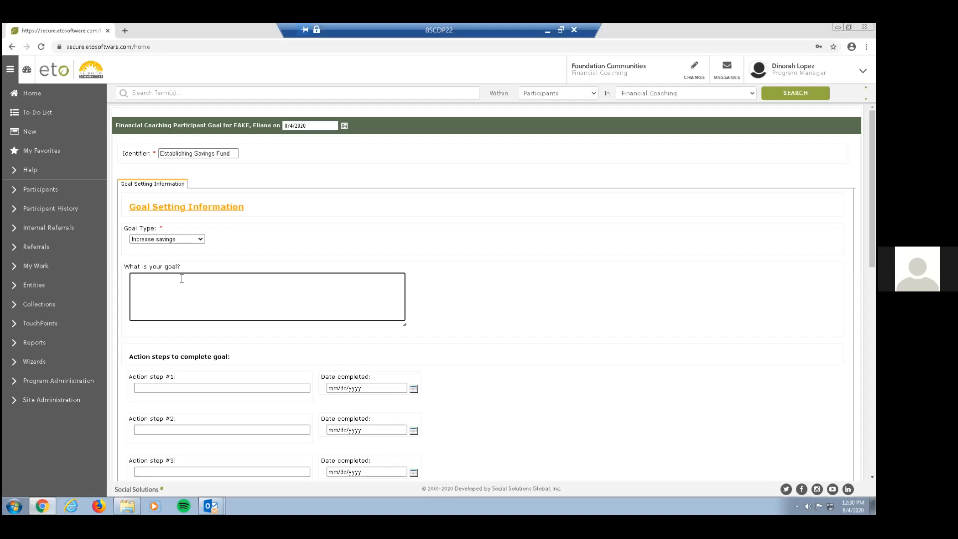
text(Client want )
text( to b)
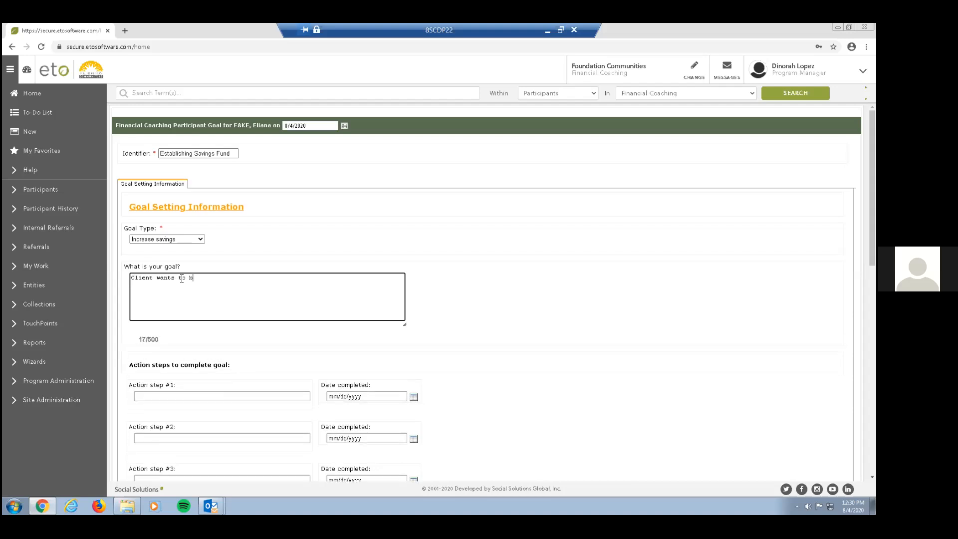
text(iu)
key(BackSpace)
key(BackSpace)
key(BackSpace)
text(hsve)
key(BackSpace)
key(BackSpace)
key(BackSpace)
text(ave a savings account just in cas)
key(BackSpace)
key(BackSpace)
key(BackSpace)
text(case of an emergn)
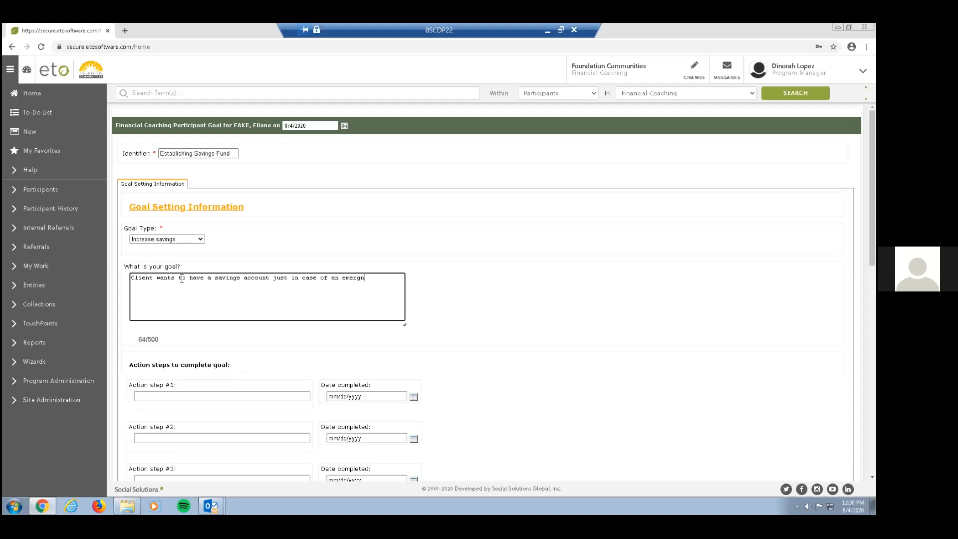
key(BackSpace)
text(ency)
text(stablish)
Enter "Establishing Savings Account" as action step #1 of the goal.
click(174, 395)
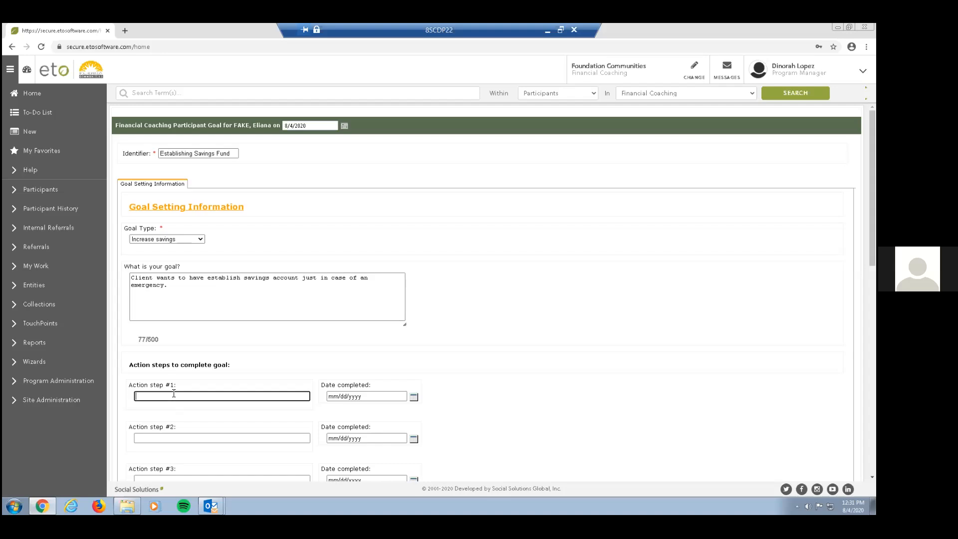
text(Establishing Savings)
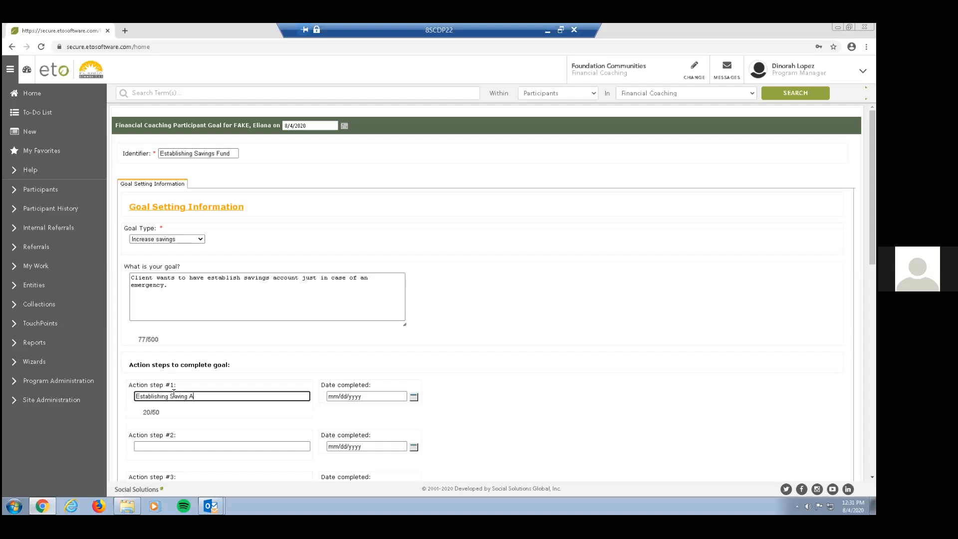
text( Account)
click(180, 447)
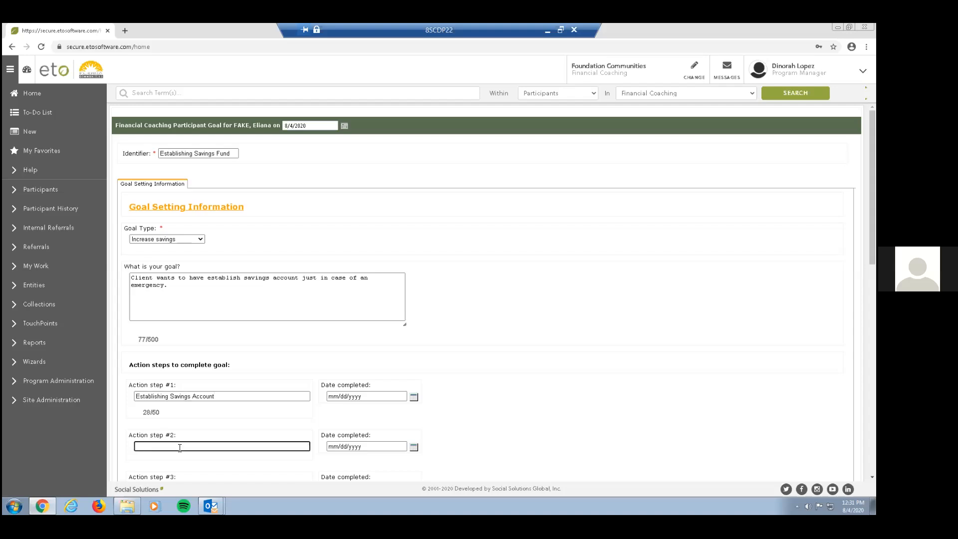
Add "Client will explore different options on banking with other banks." to the end of the goal description.
click(230, 289)
text(Client will explore)
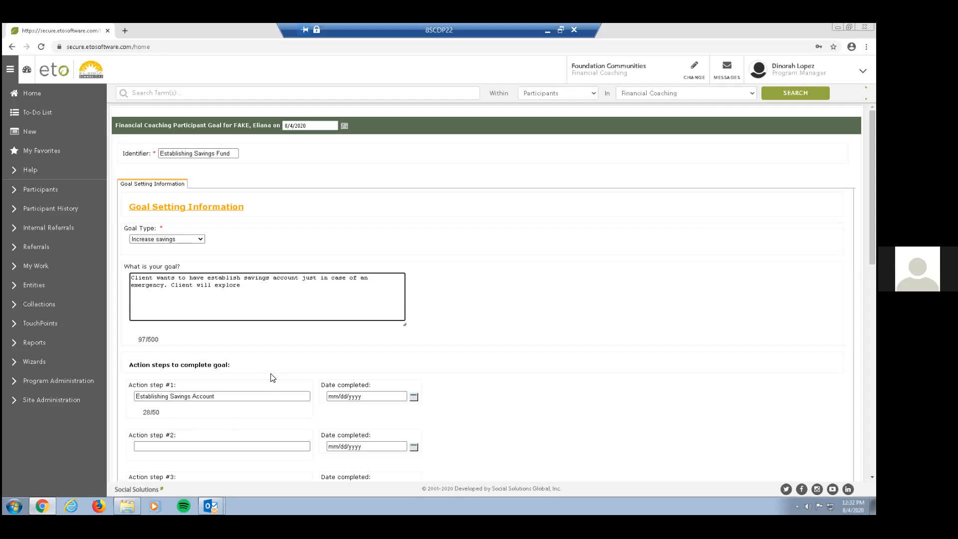
text(different option)
text(s)
text(banking )
text(with a ssavi)
key(BackSpace)
key(BackSpace)
key(BackSpace)
key(BackSpace)
key(BackSpace)
key(BackSpace)
key(BackSpace)
text(her bank.)
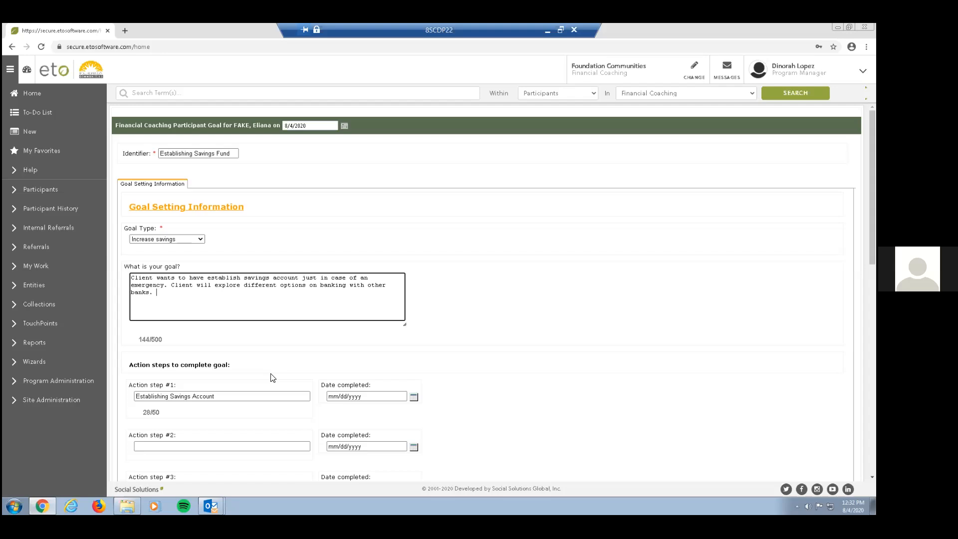
Enter "Doing research on banks for savings accounts" as action step #2 of the goal.
scroll(241, 336, down, 2)
click(189, 356)
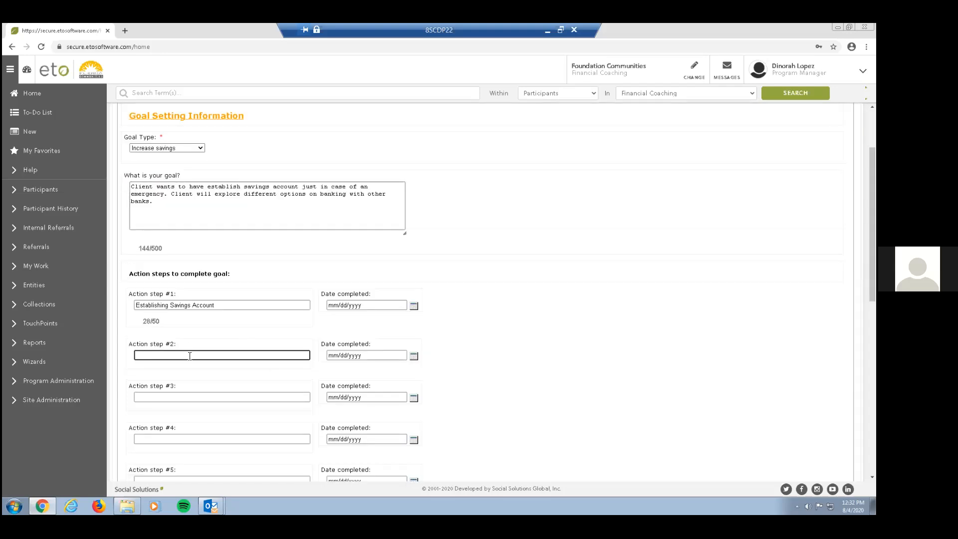
text(Doing rese)
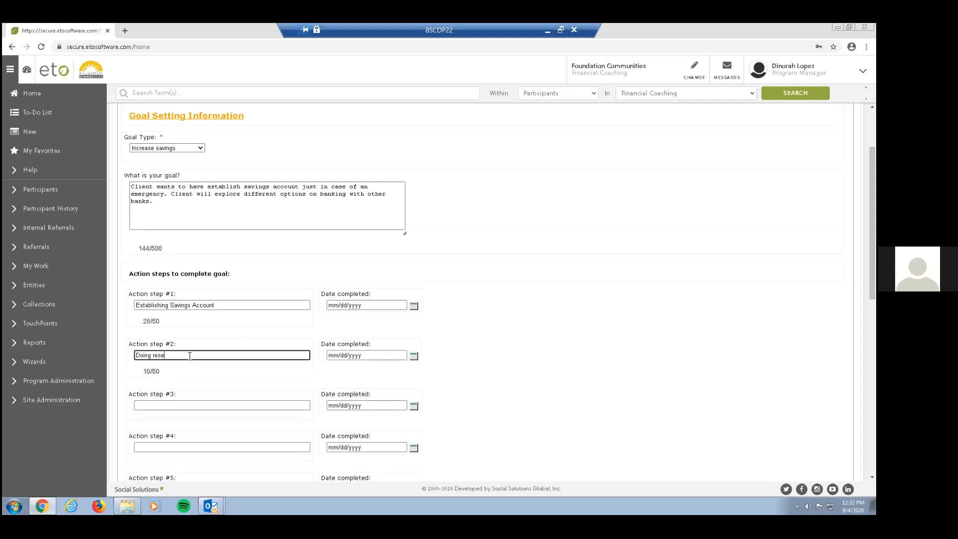
text(arch on banks for savings accounts)
Set the goal status to Active - planning and save the Participant Goal TouchPoint, returning to the participant's dashboard.
scroll(202, 369, down, 4)
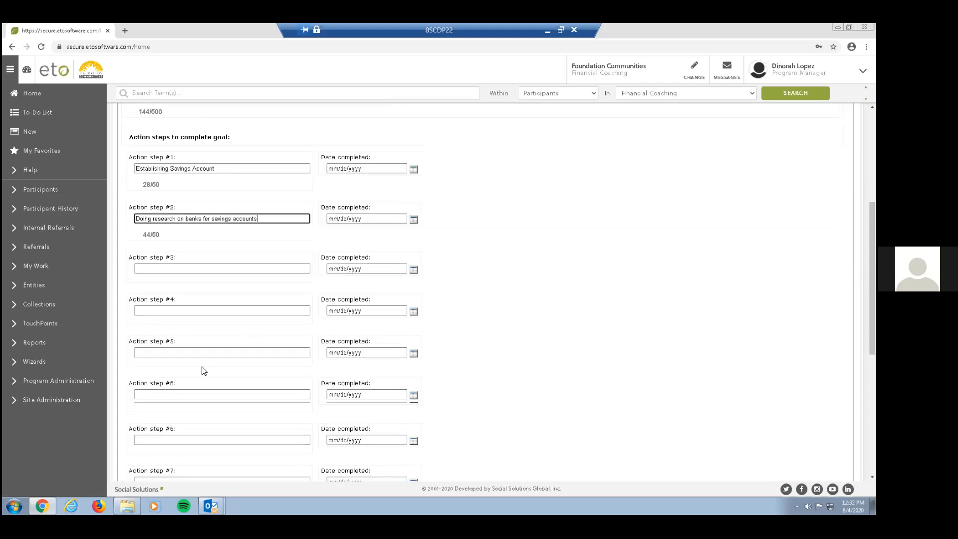
scroll(202, 370, down, 5)
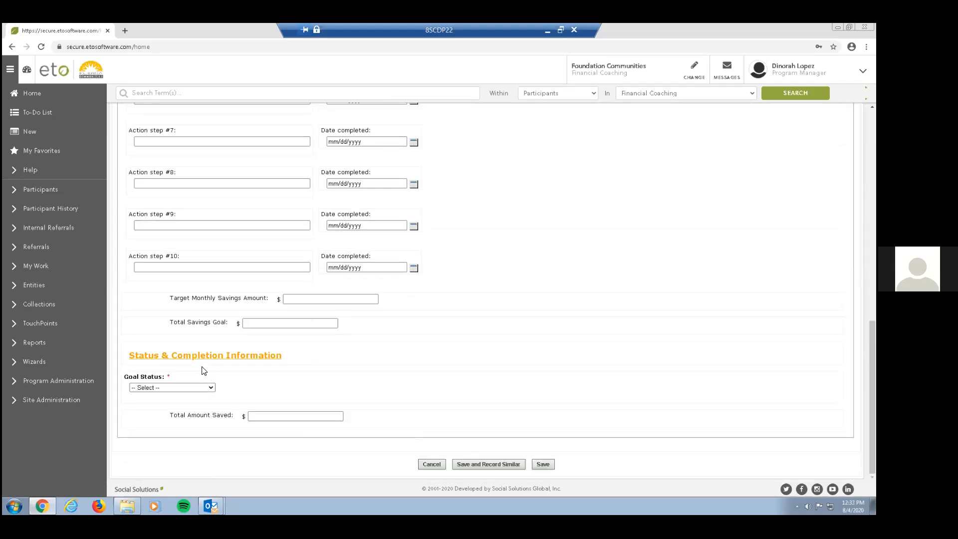
click(172, 387)
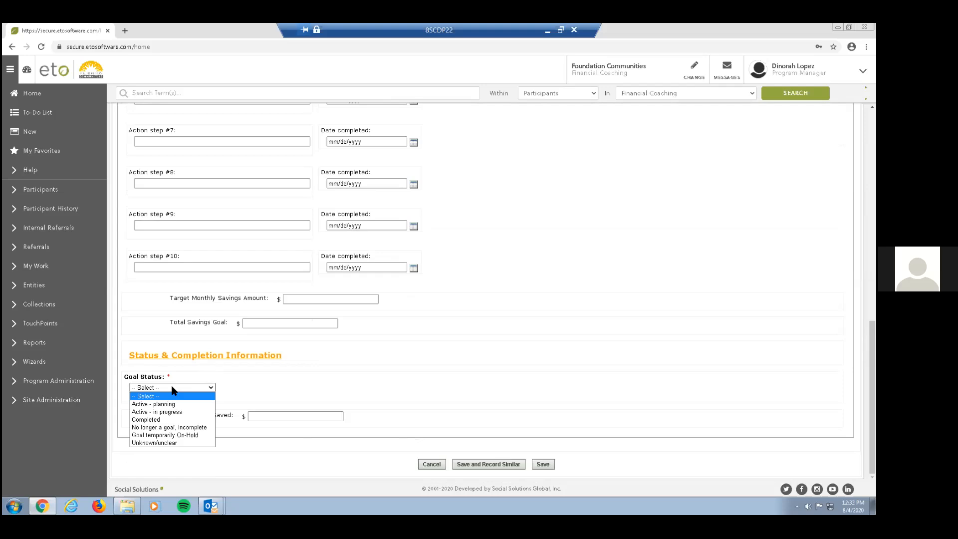
click(160, 404)
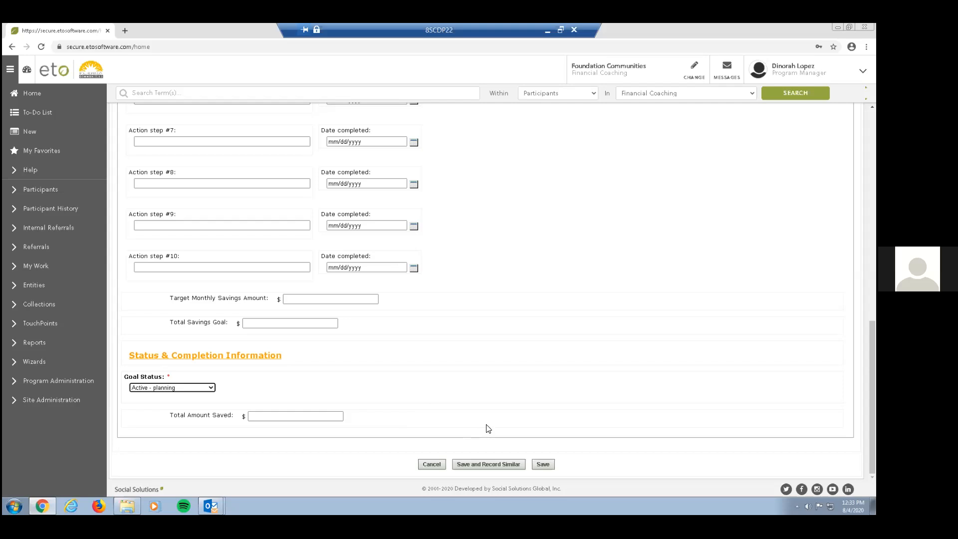
click(543, 465)
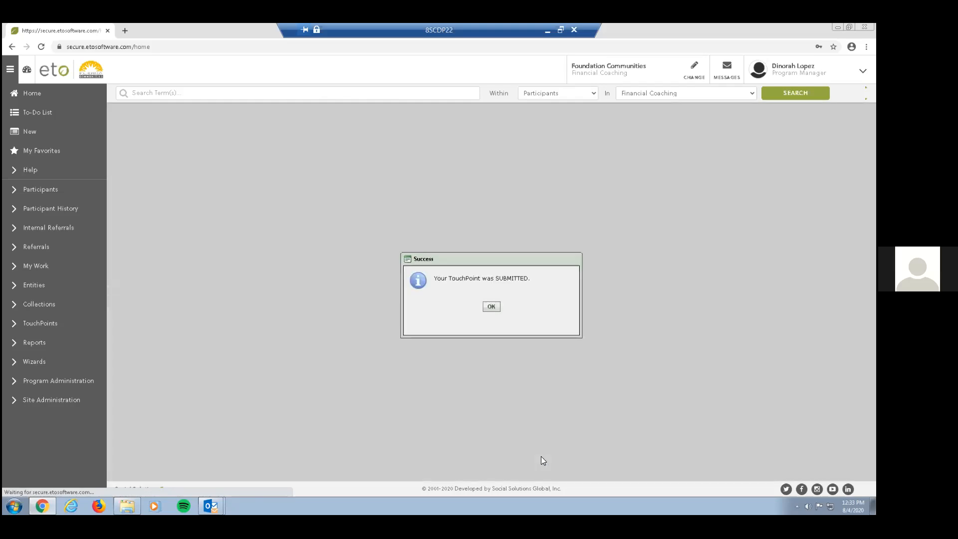
click(489, 306)
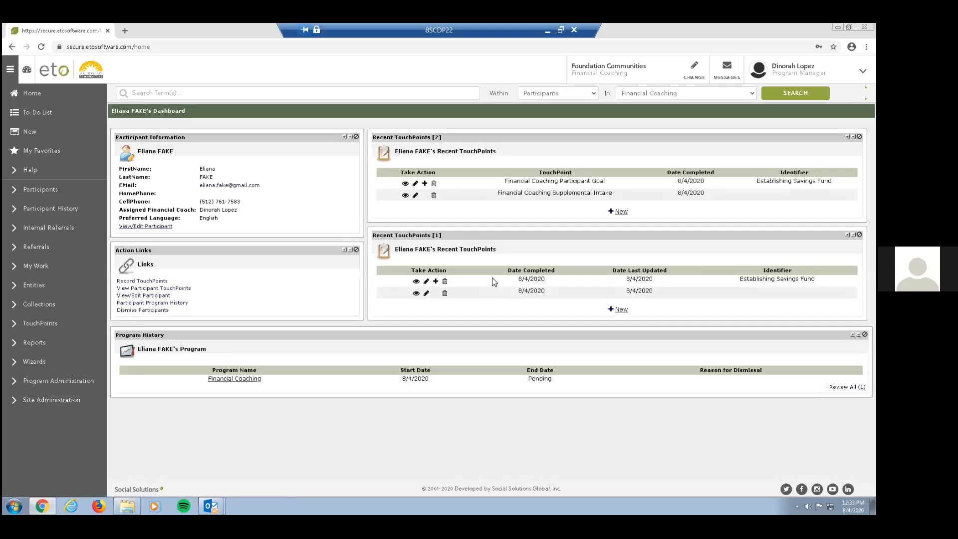
In the Supplemental Intake's TFEE Post-Survey, record confidence 4, check Start saving/open a savings account and Budget/track expenses, and save.
click(414, 196)
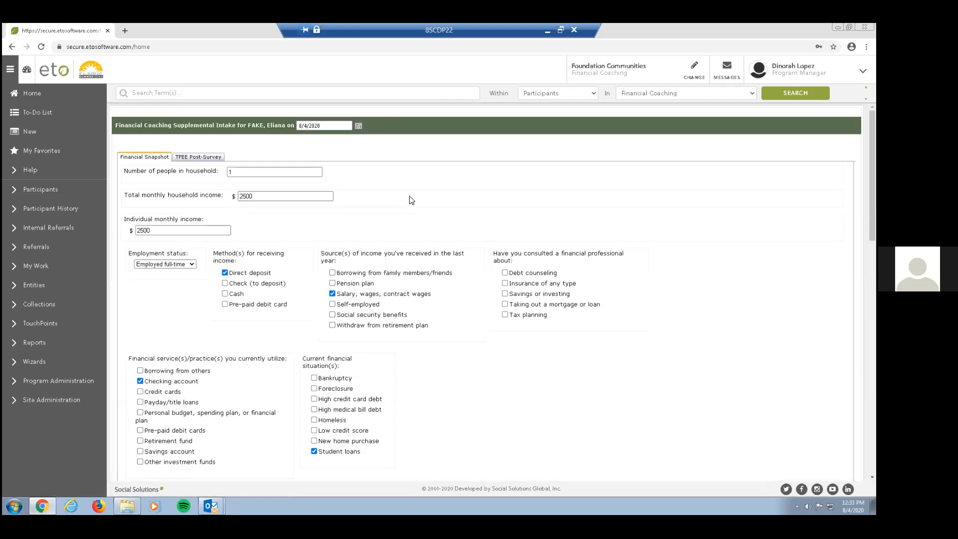
click(188, 155)
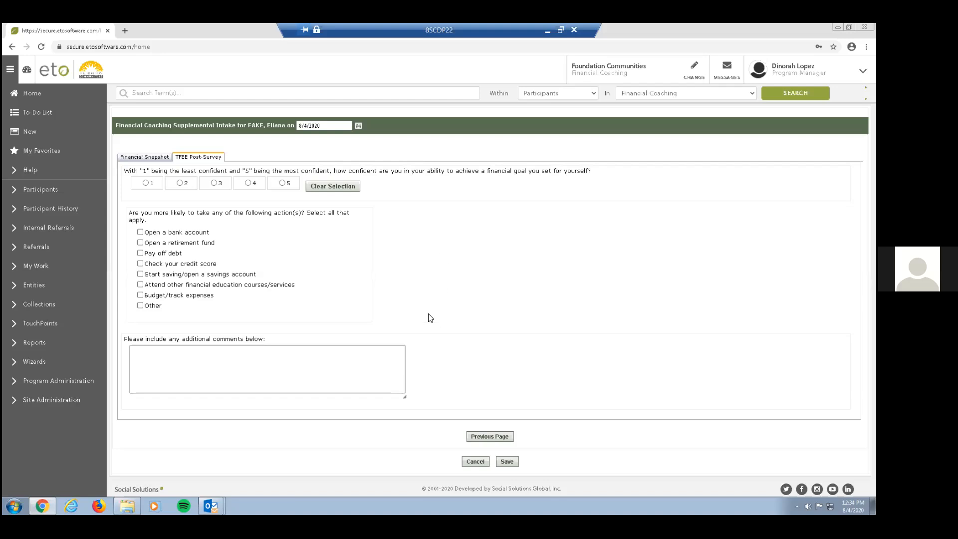
click(248, 184)
click(140, 274)
click(140, 296)
click(514, 461)
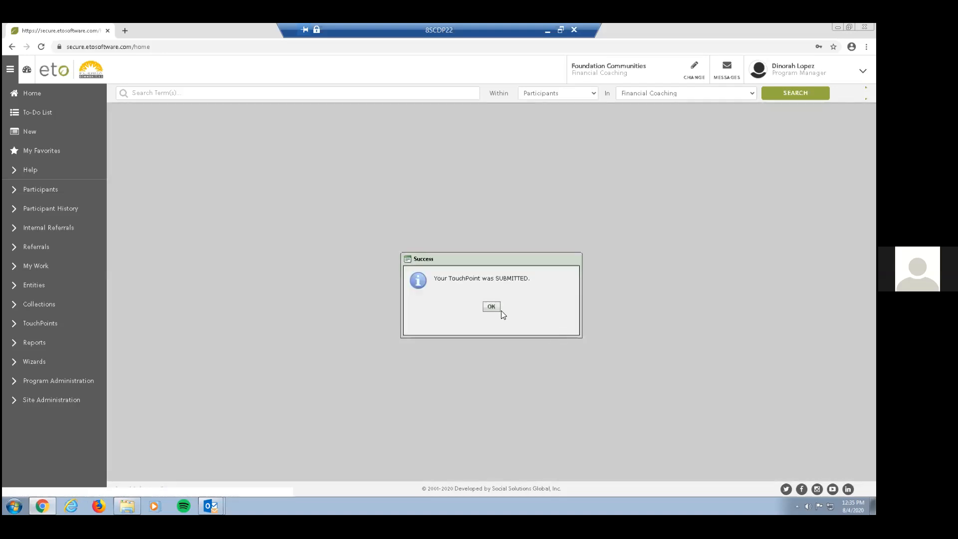
click(491, 307)
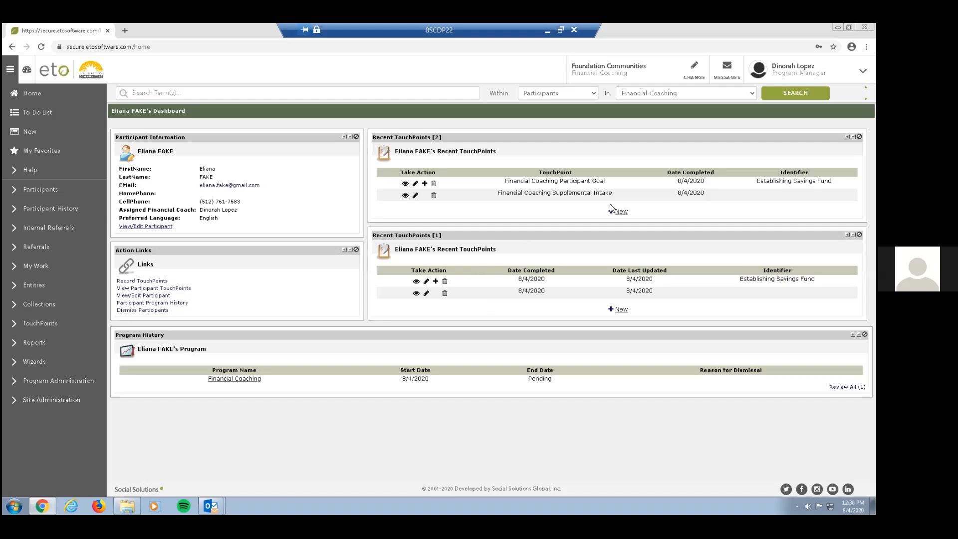
Start a new Financial Coaching Session TouchPoint for the participant and enter "Establishing Savings Fund" as its identifier.
click(622, 211)
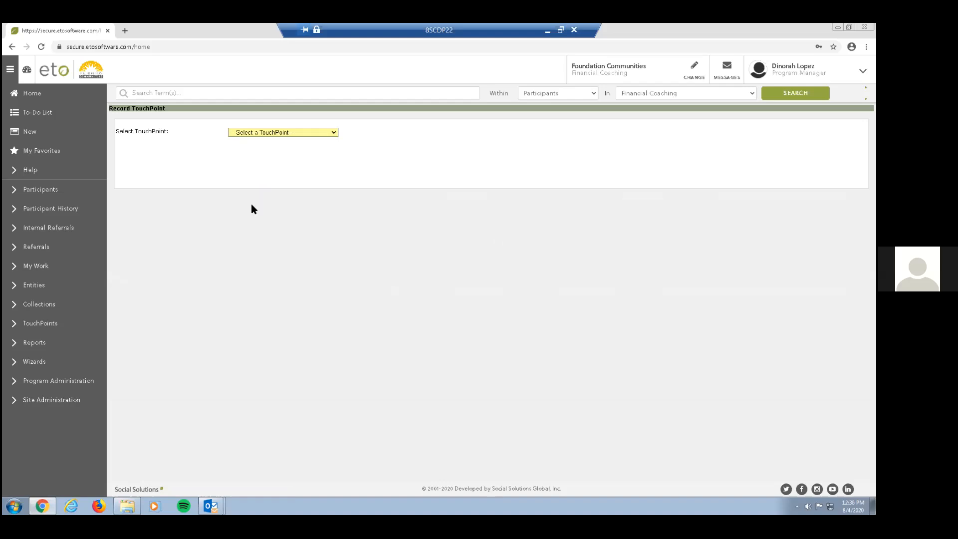
click(288, 133)
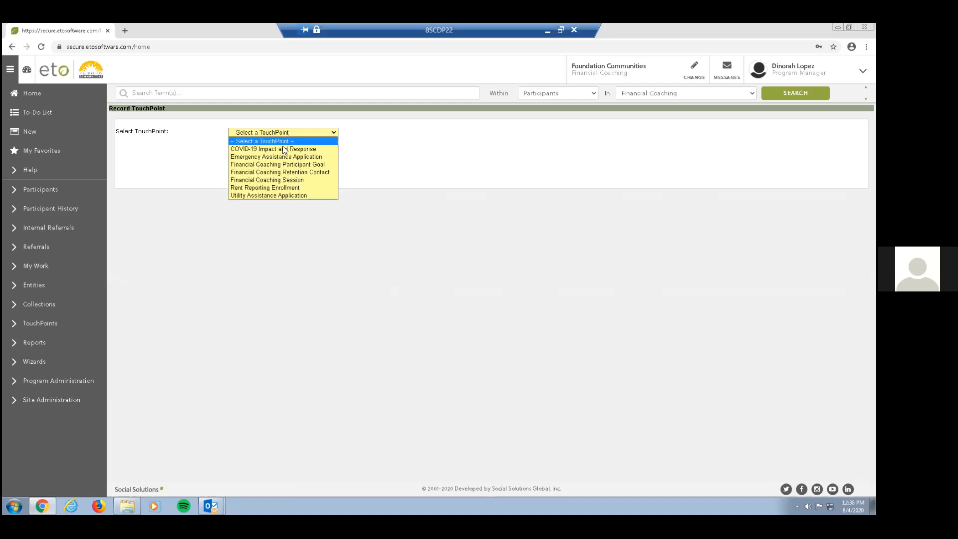
click(290, 181)
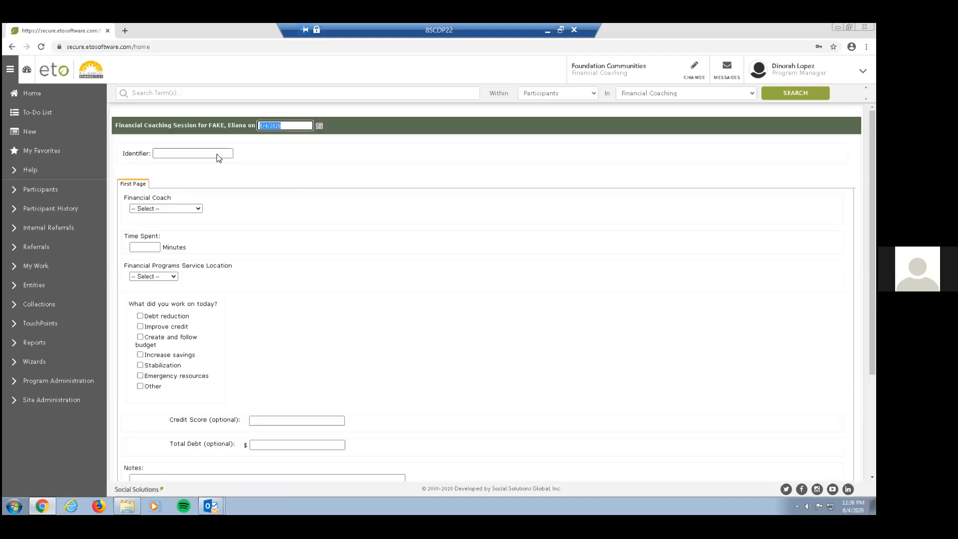
click(174, 156)
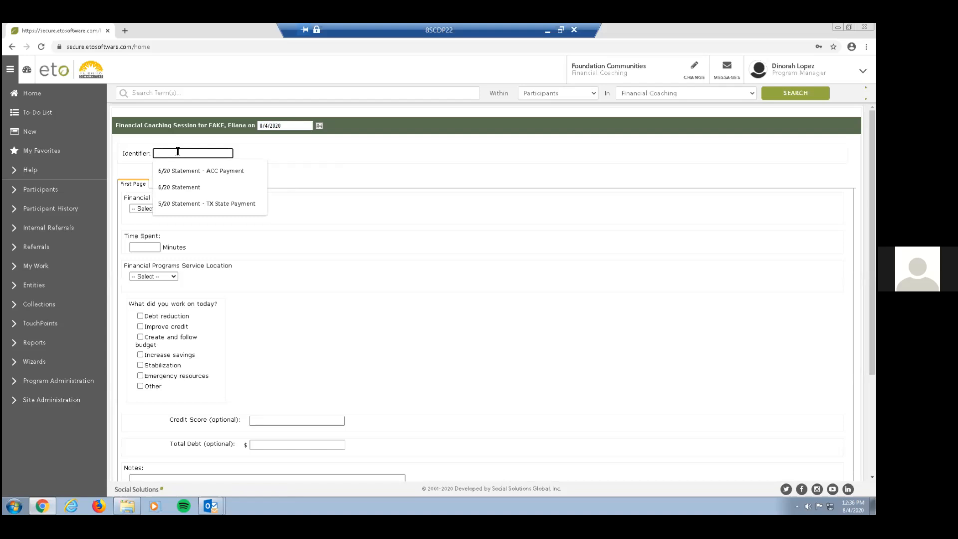
text(Establ)
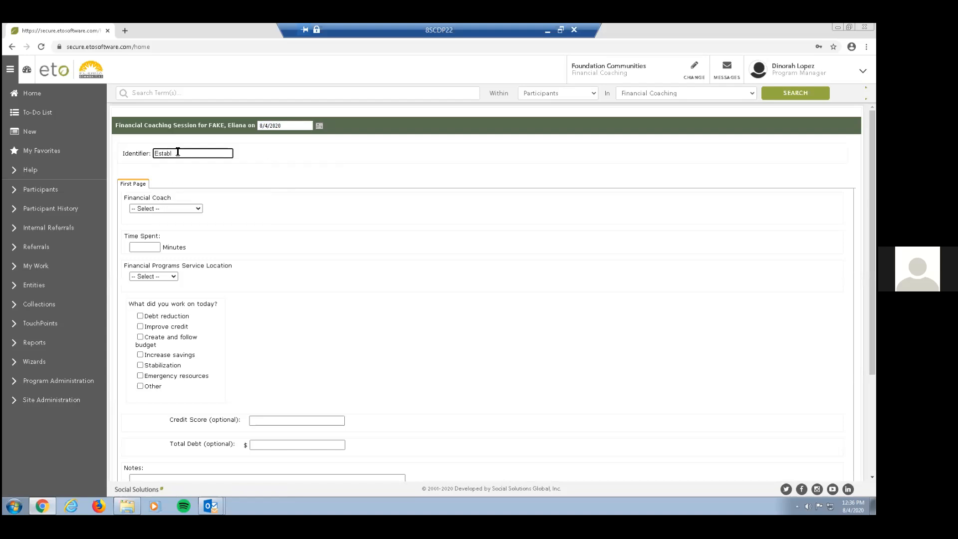
text(ishing Savings Fudn)
key(BackSpace)
key(BackSpace)
key(BackSpace)
text(und)
Select the signed-in program manager as the session's financial coach and set the time spent to 60 minutes.
click(164, 209)
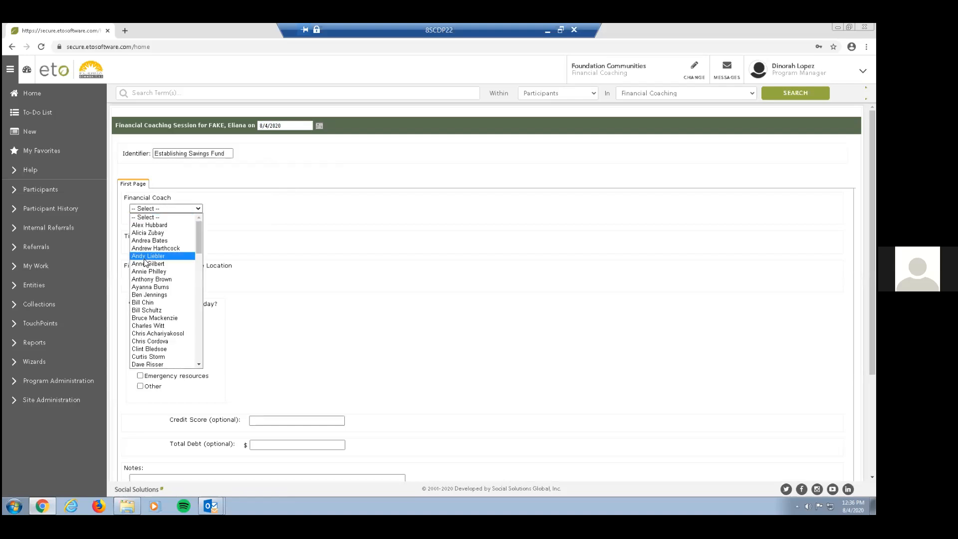
click(198, 365)
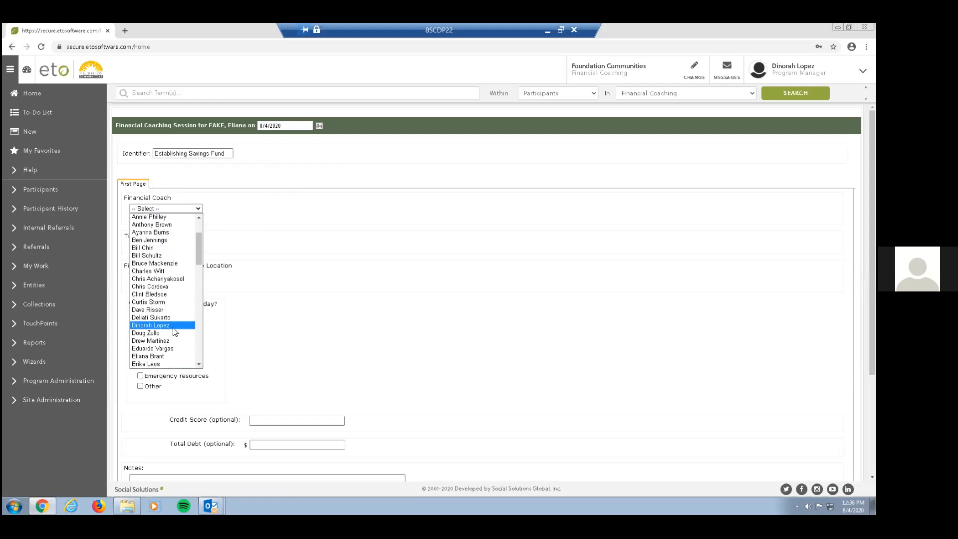
click(173, 326)
click(144, 246)
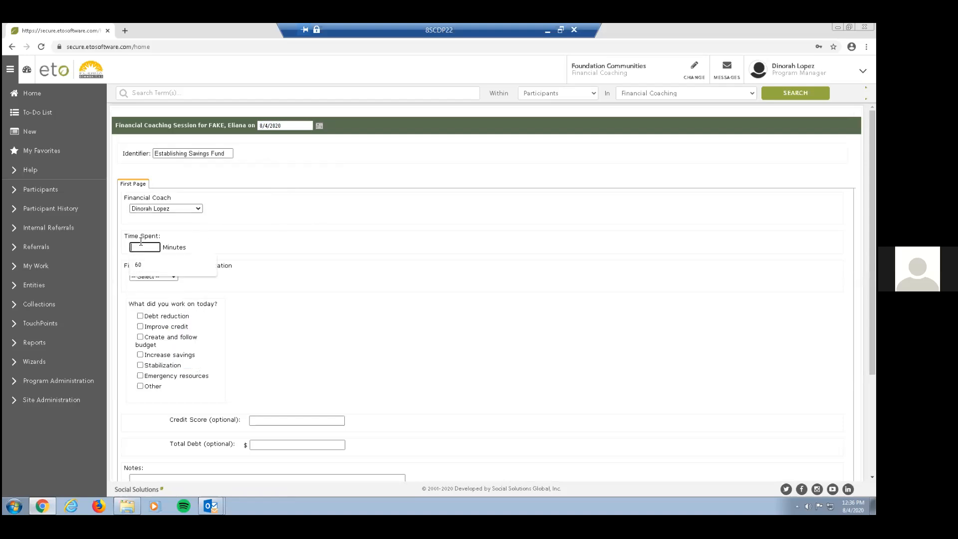
text(60)
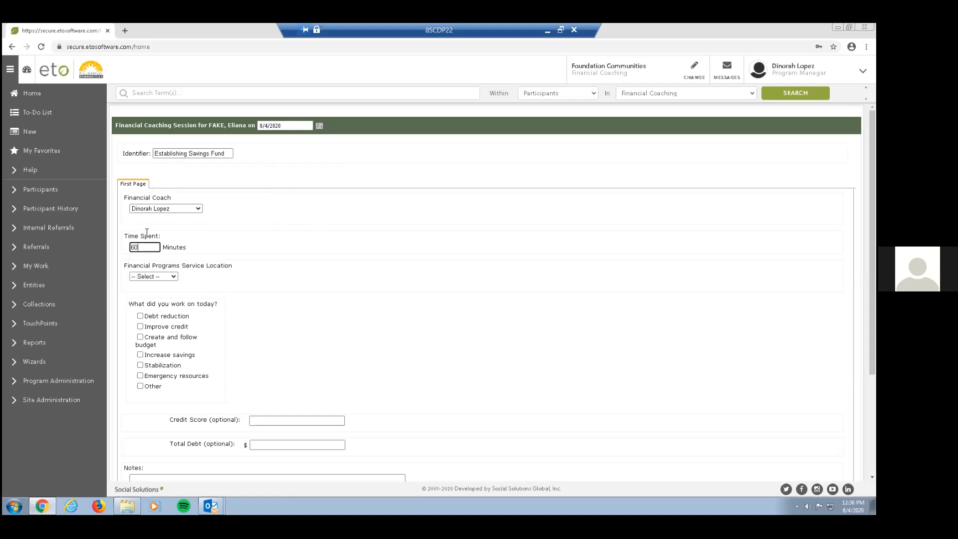
click(348, 279)
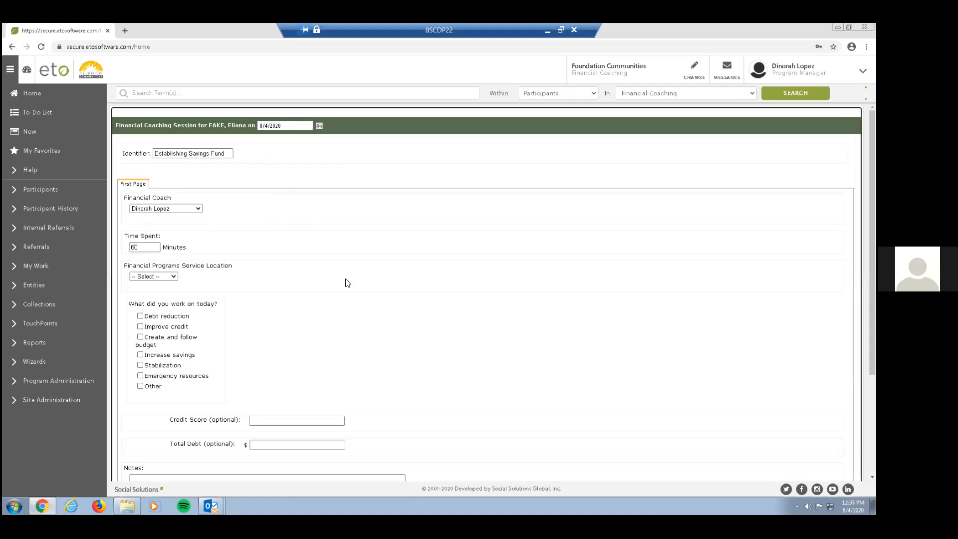
Set the session's Financial Programs Service Location to Phone/Virtual and mark Increase savings as what was worked on today.
click(171, 278)
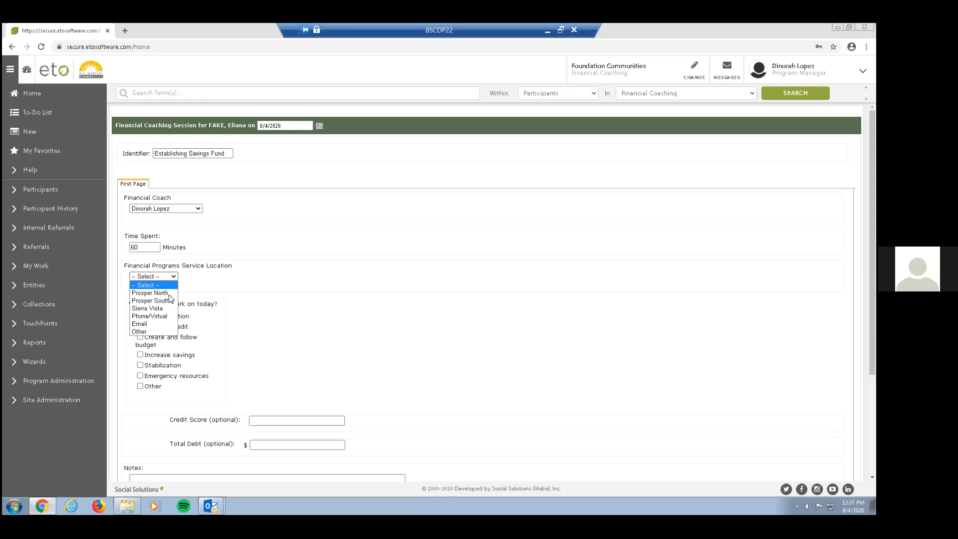
click(167, 317)
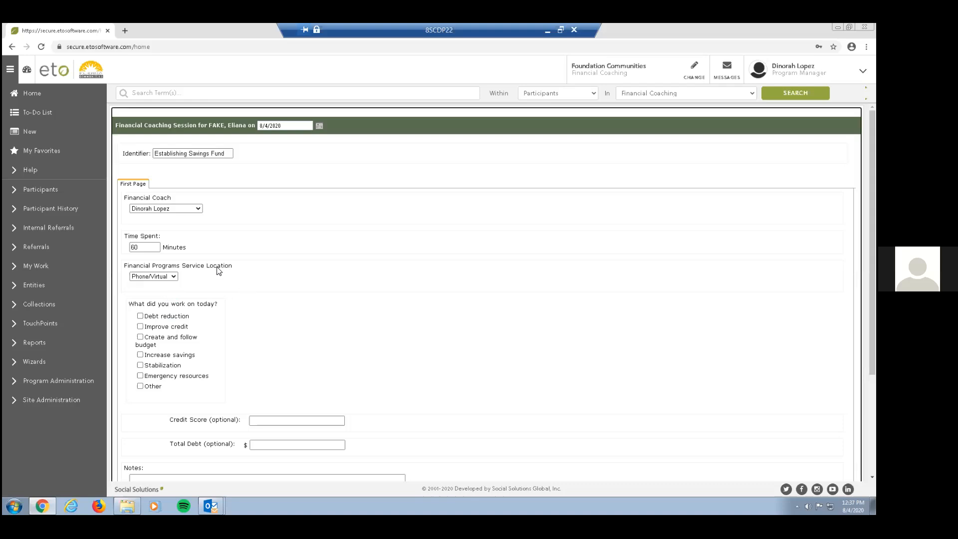
scroll(217, 270, down, 1)
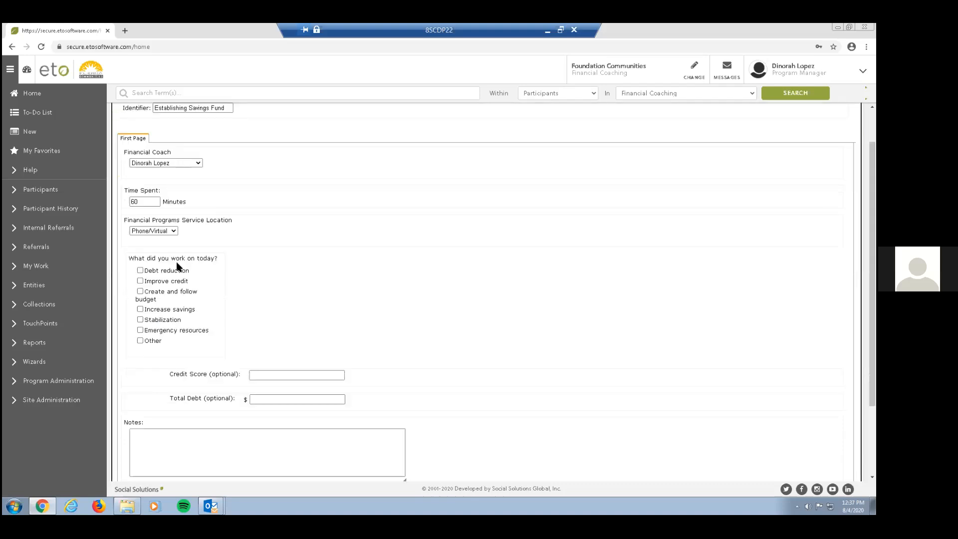
click(140, 309)
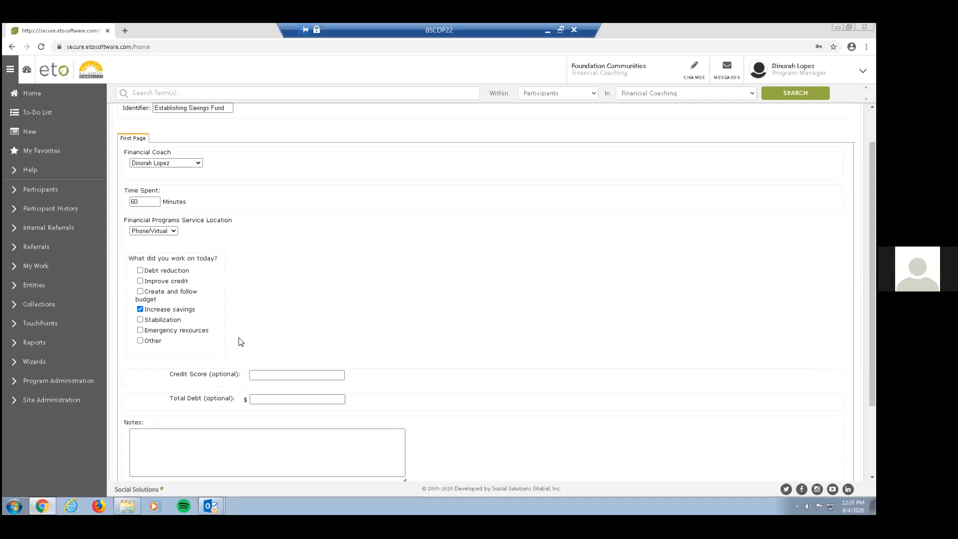
Begin the session notes with "Client wants to look into banking options for a savings account.".
scroll(238, 340, down, 1)
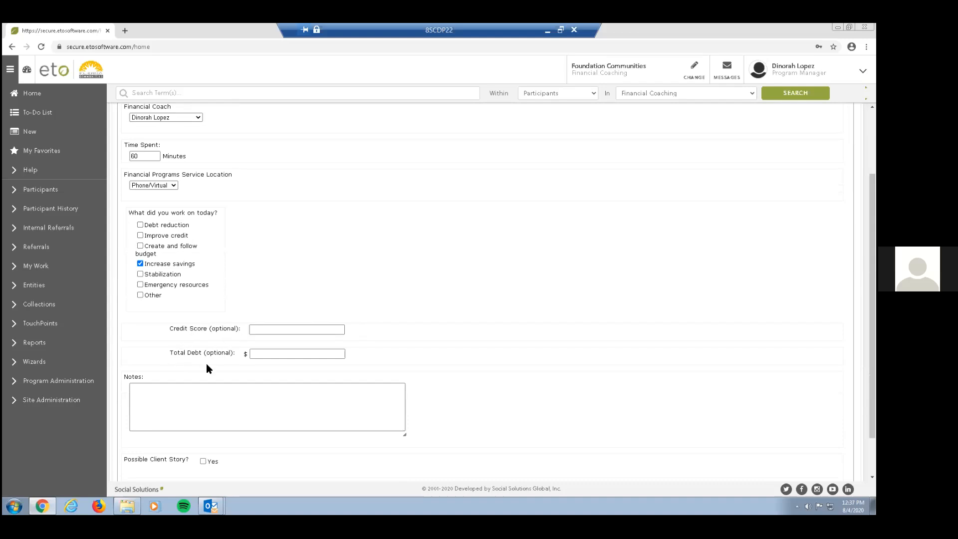
click(232, 392)
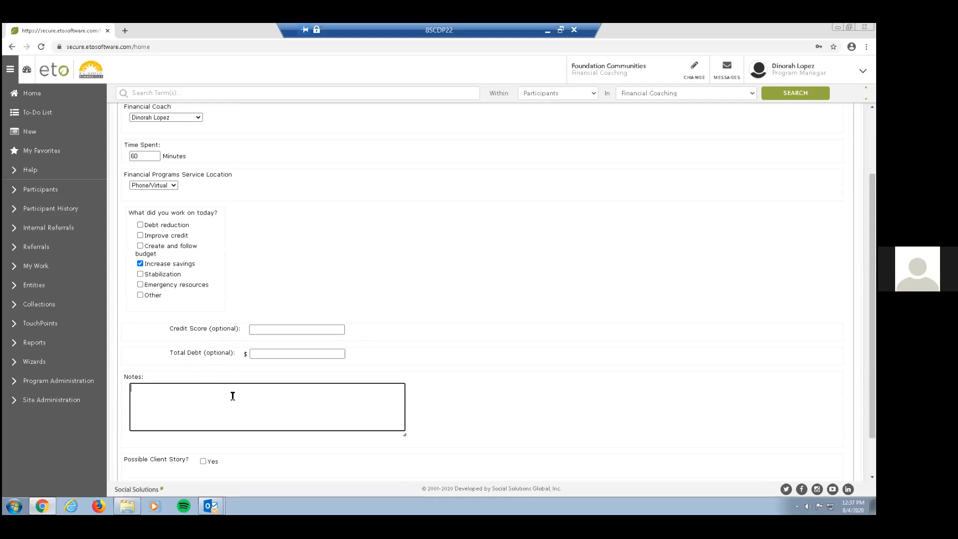
scroll(232, 392, down, 1)
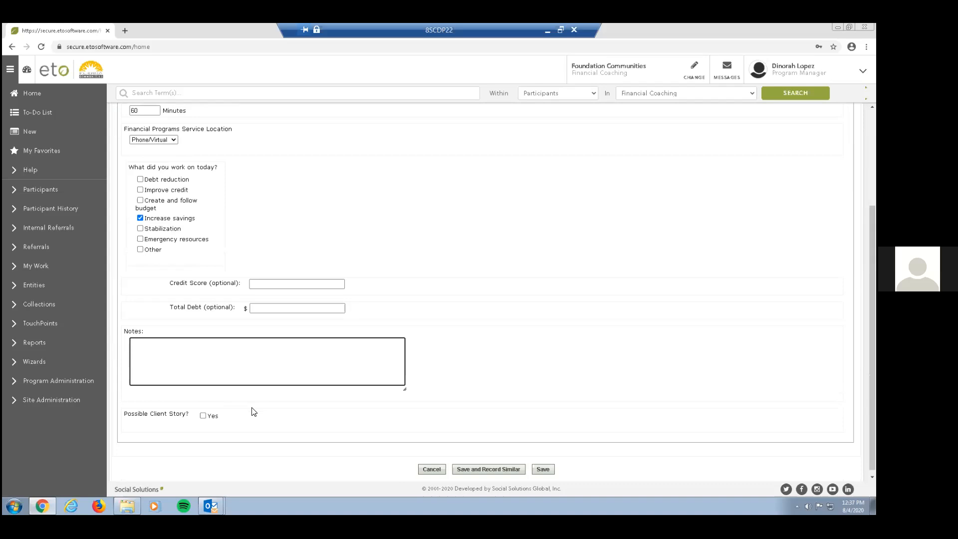
text(Client)
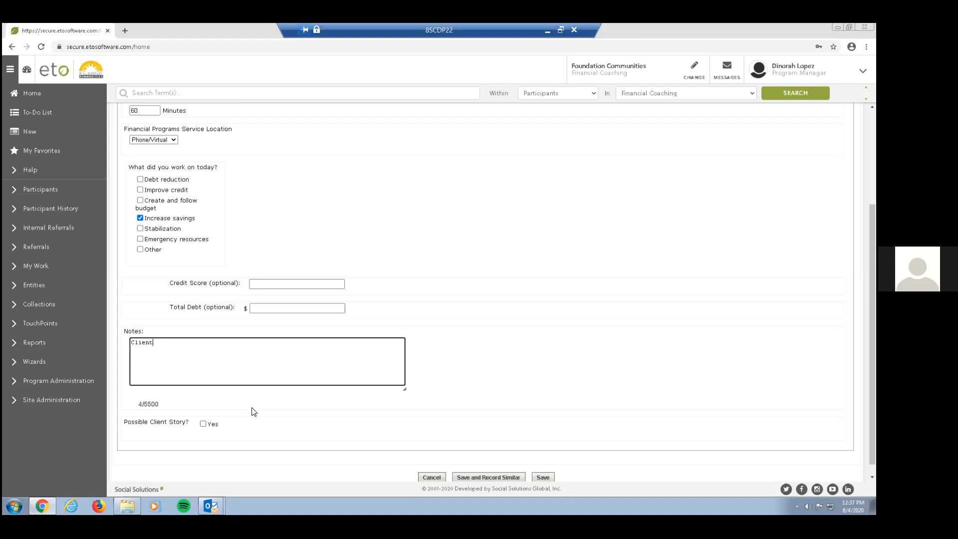
text( wants to look into banking options for a savings account. Th)
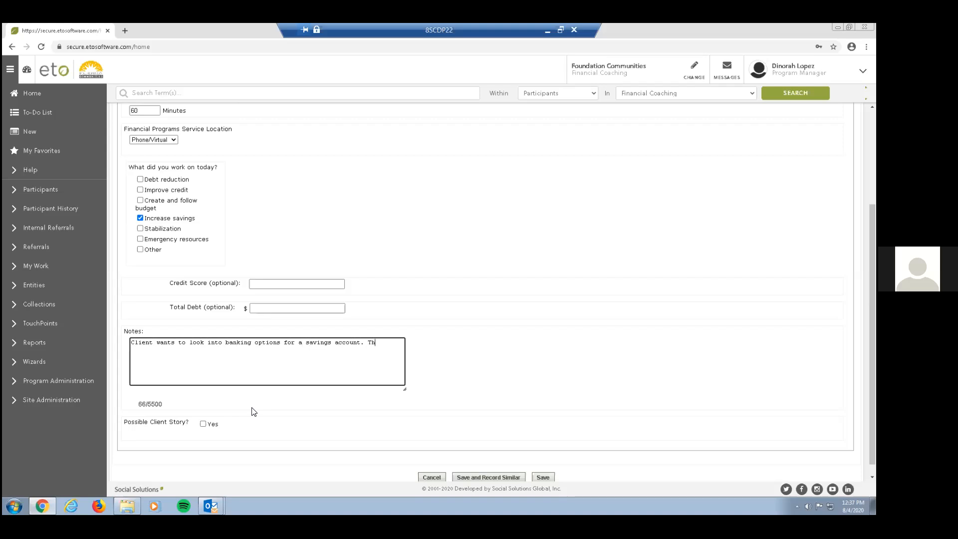
text(eu will be researching banks and want to start saving)
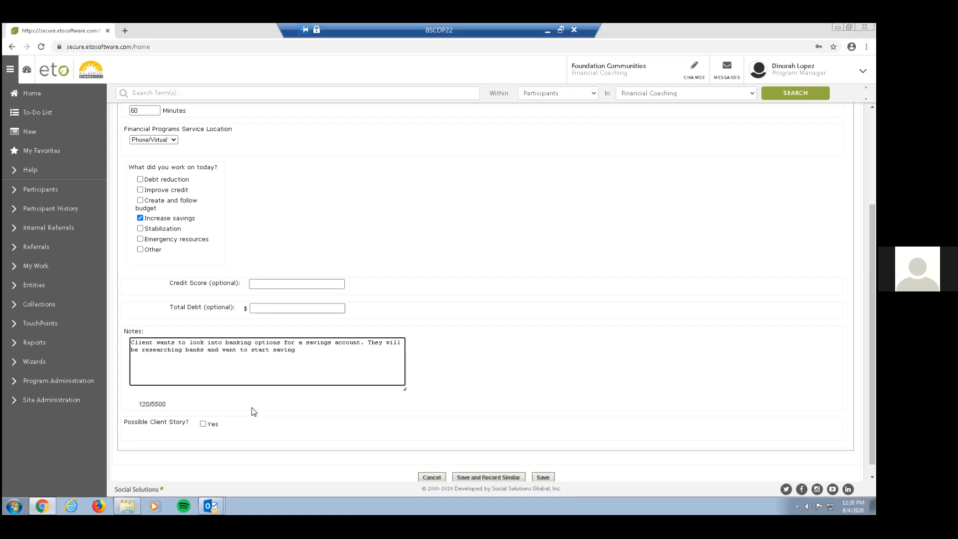
Continue the session notes with "They will be researching banks and wanting to start saving monthly.", correcting the wording as needed.
key(BackSpace)
key(BackSpace)
key(BackSpace)
key(BackSpace)
key(BackSpace)
key(BackSpace)
key(BackSpace)
key(BackSpace)
key(BackSpace)
key(BackSpace)
key(BackSpace)
key(BackSpace)
key(BackSpace)
key(BackSpace)
text(to star)
text(t monthly.)
click(238, 351)
text(ing)
click(281, 350)
text(saving)
Add the sentence "A goal they have is to establish a savings account." to the session notes.
click(358, 352)
text(A goal they have is to establish)
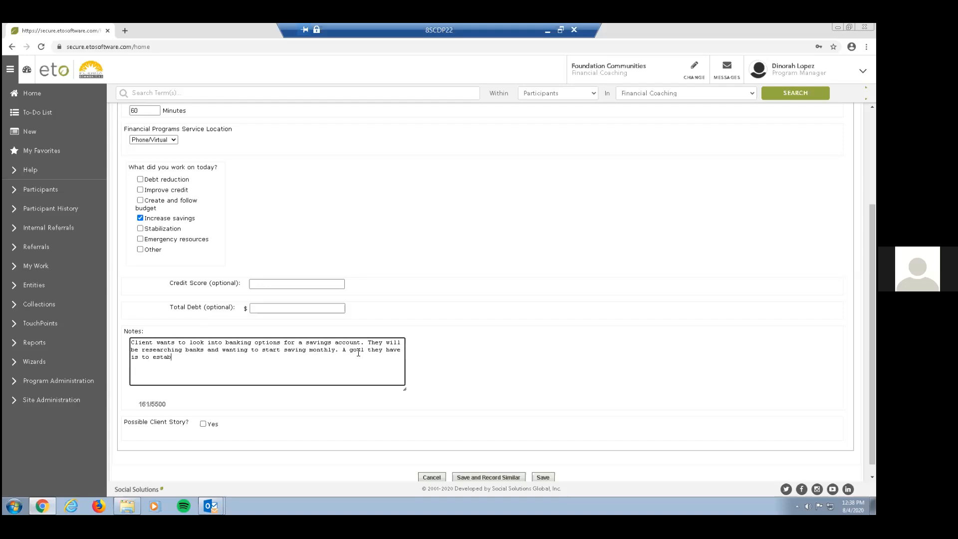
key(BackSpace)
key(BackSpace)
key(BackSpace)
text(ish a savings account. W)
Finish the session notes with "We will be meeting next week to discuss progress for the goals we discussed.".
text(e will be meeting next week to discuss)
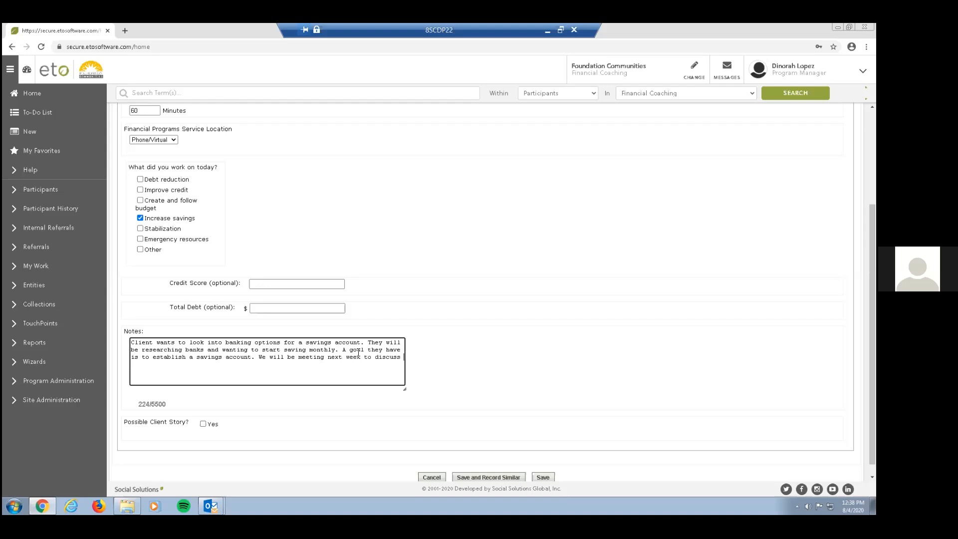
text( prog)
text(ress f)
text(or o)
text(he goals we di)
text(scussed.)
Save the Financial Coaching Session TouchPoint and return to the participant's dashboard.
scroll(573, 287, down, 1)
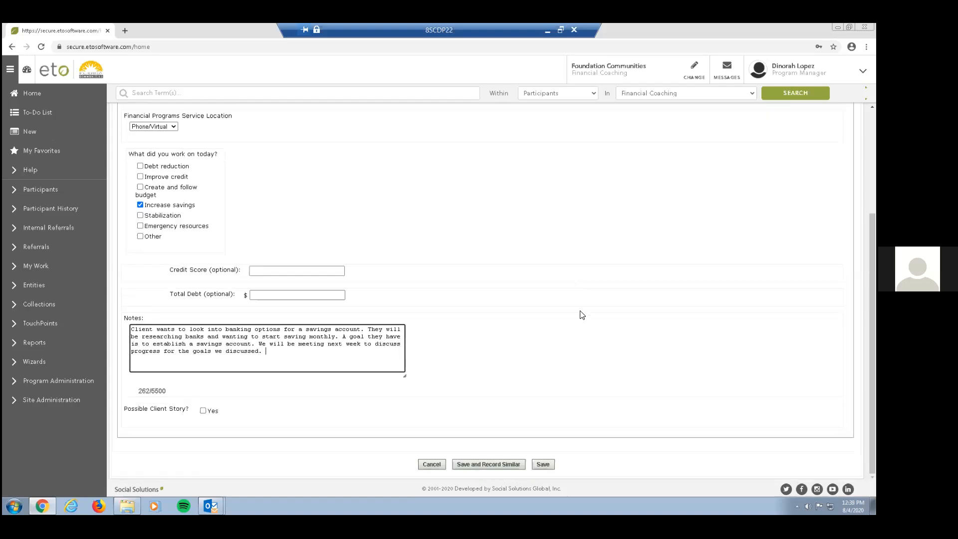
click(543, 465)
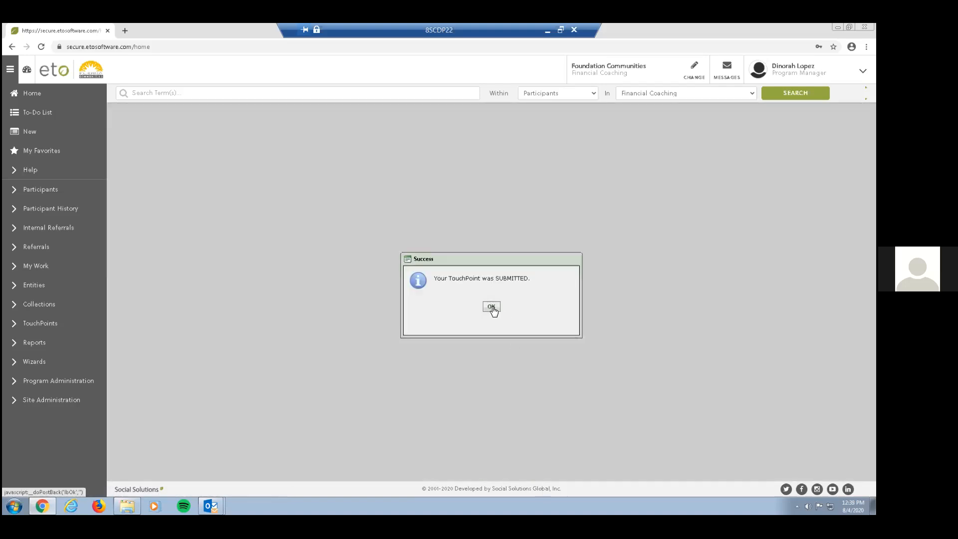
click(491, 306)
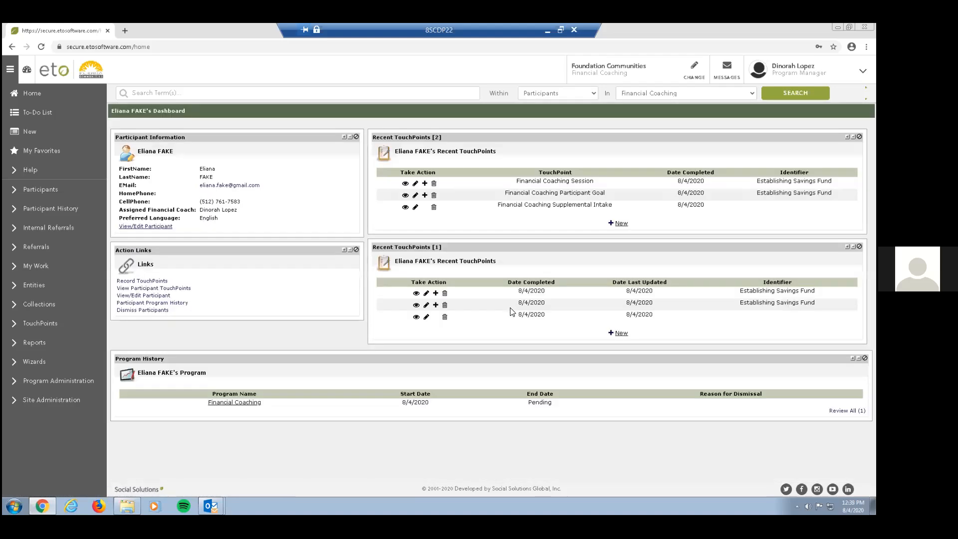